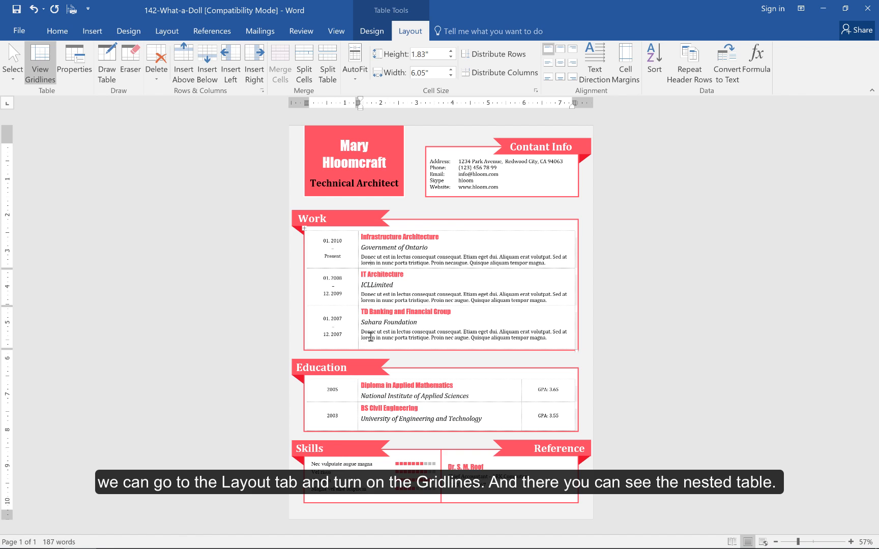
Copy the whole Education section, add a blank line after the Skills table, and paste the copy at the start of page two.
click(634, 427)
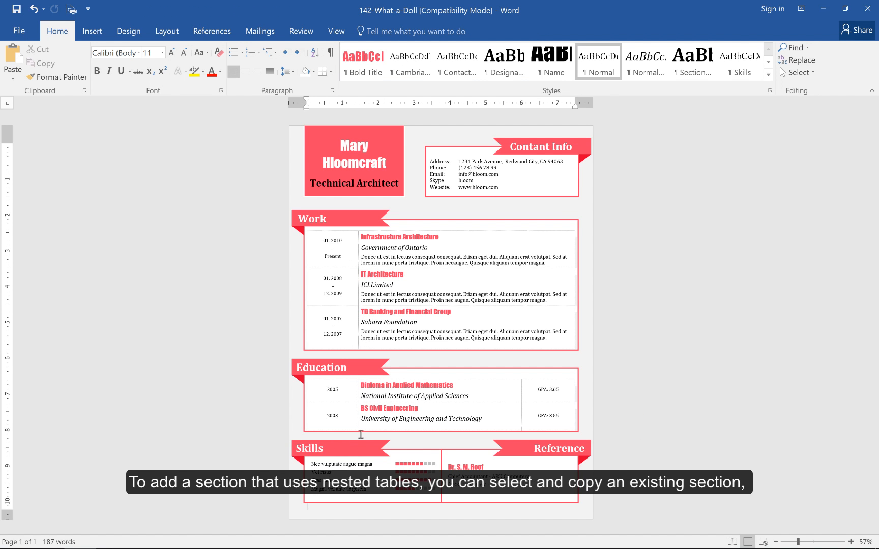
mouse_move(361, 434)
mouse_down()
mouse_move(320, 399)
mouse_move(298, 353)
mouse_up()
key(ctrl+c)
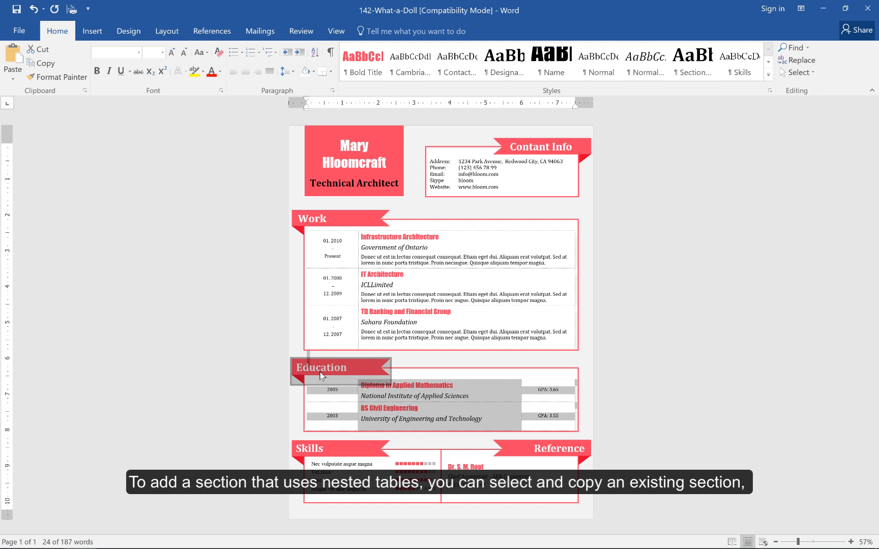
click(327, 510)
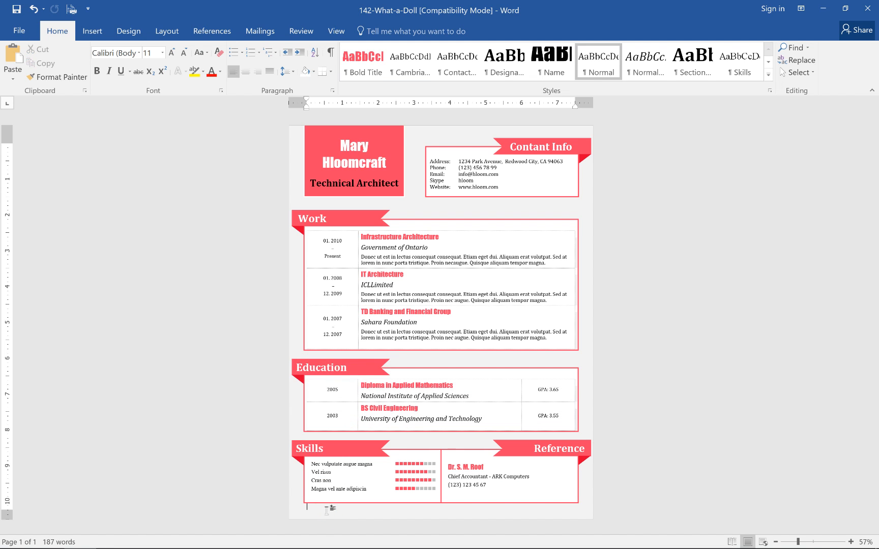
key(Return)
scroll(327, 511, down, 7)
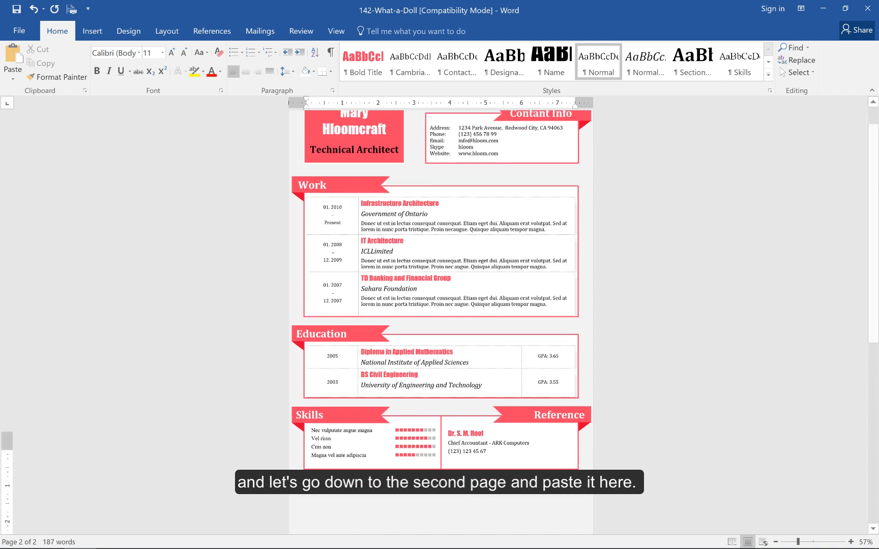
scroll(441, 305, up, 2)
scroll(441, 305, down, 2)
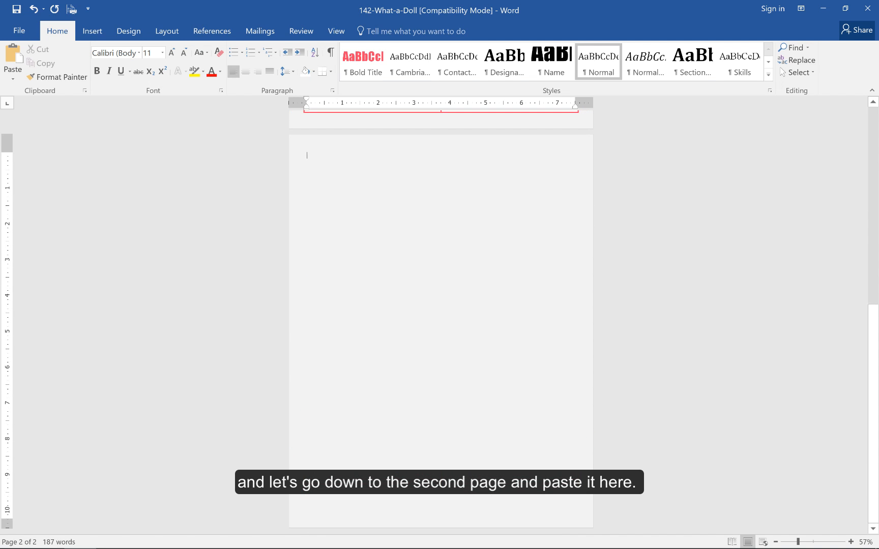
key(ctrl+v)
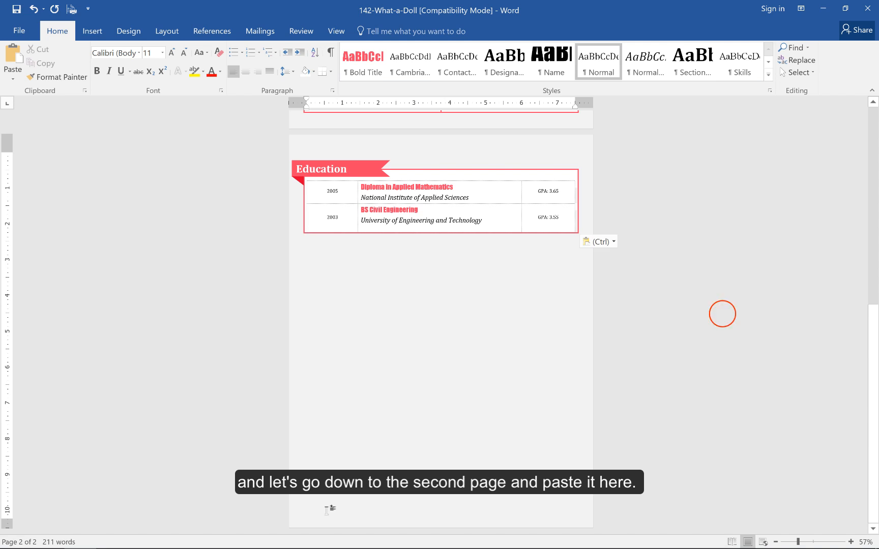
Change the pasted section's banner title to "Projects".
double_click(336, 169)
text(Projects)
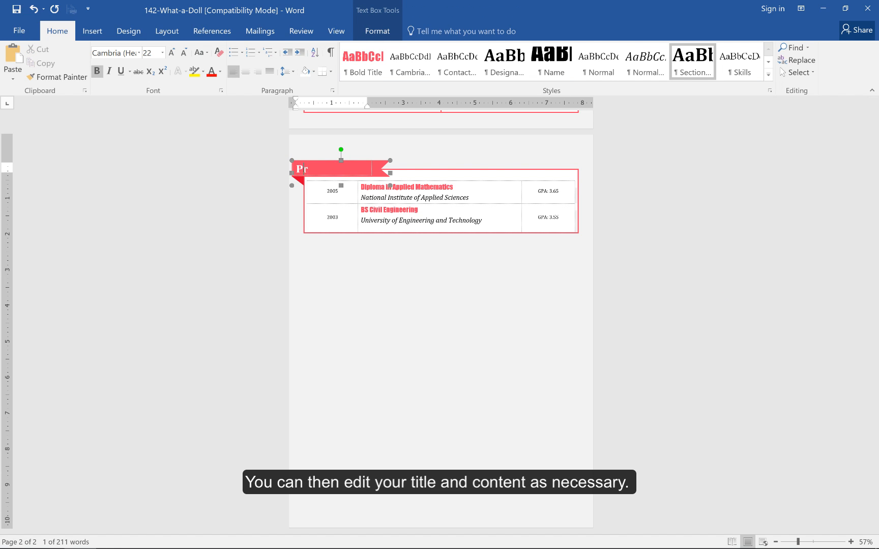
click(402, 262)
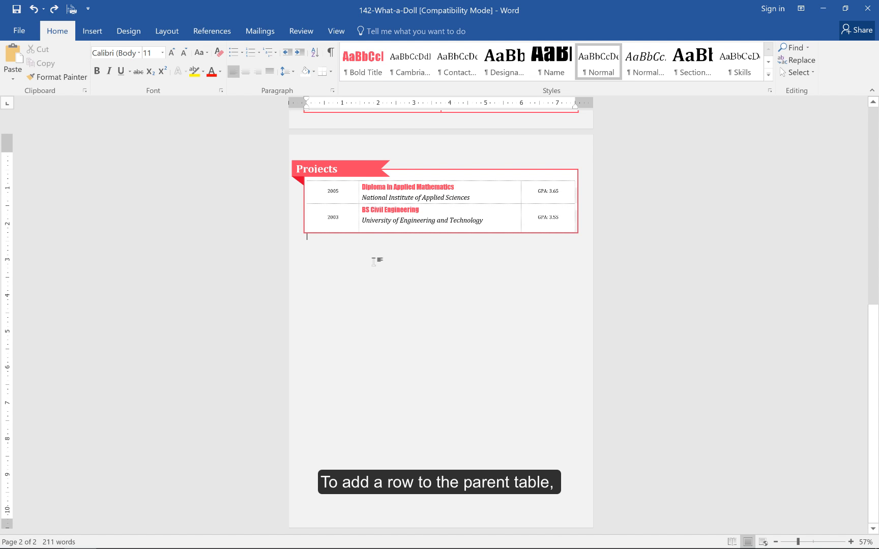
Insert a row in the Projects parent table above the row that holds the nested table.
click(300, 211)
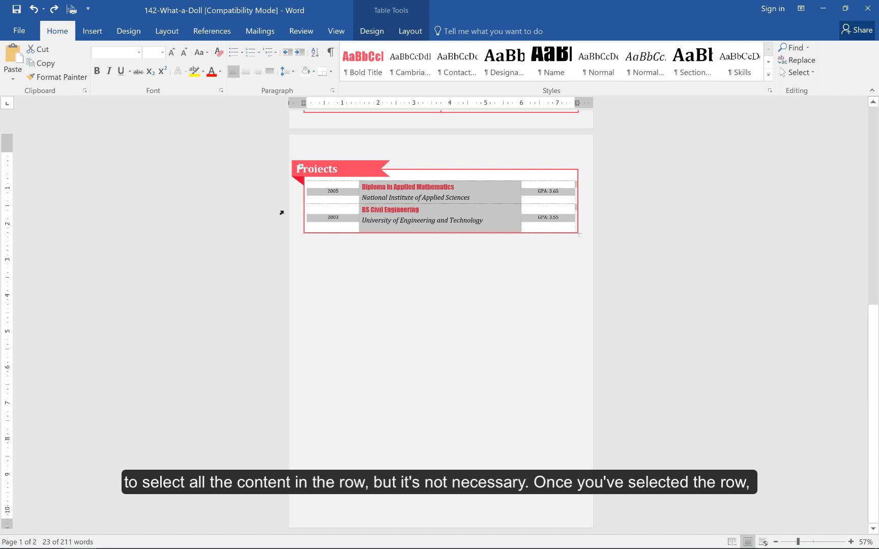
click(415, 32)
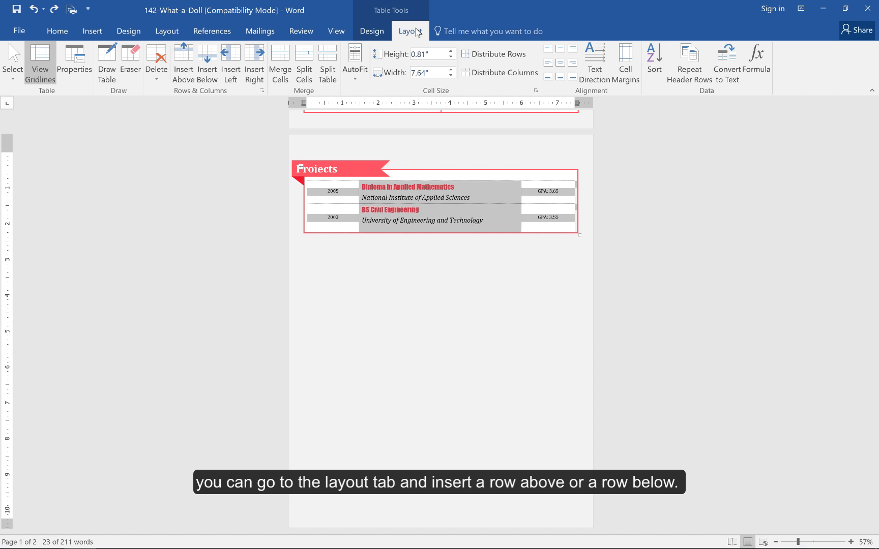
click(189, 73)
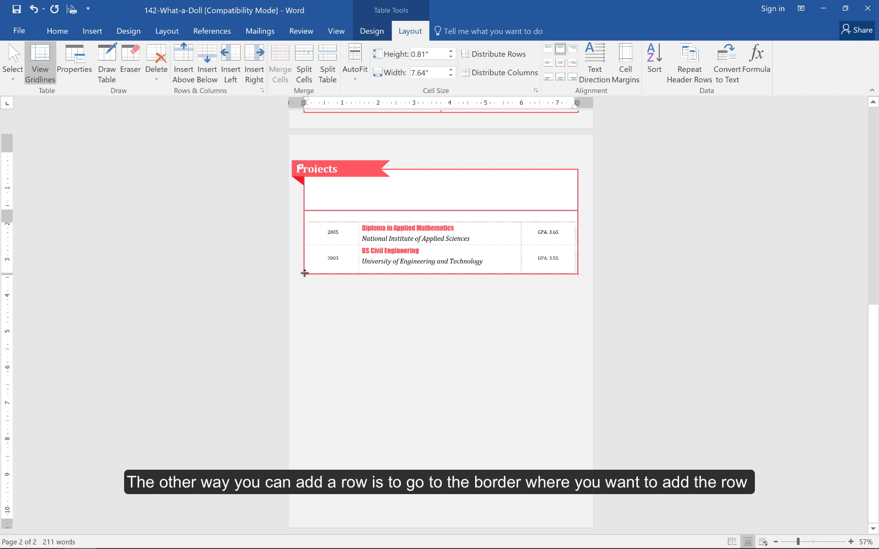
Insert another row in the Projects parent table at its lower border, below the nested table.
mouse_move(303, 274)
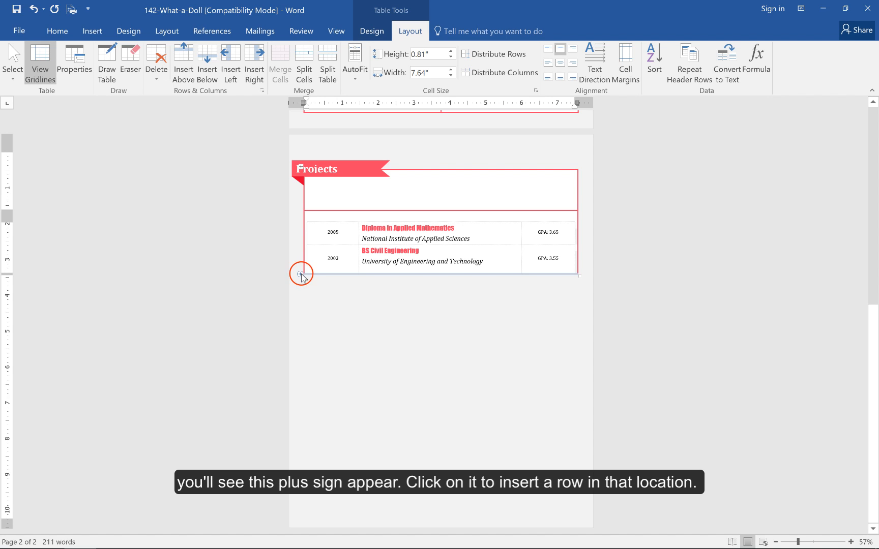
click(300, 275)
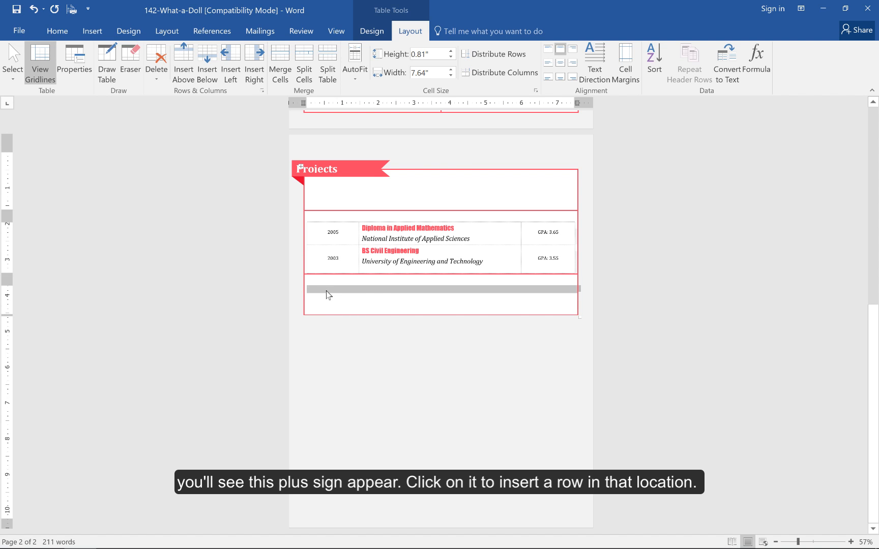
click(371, 291)
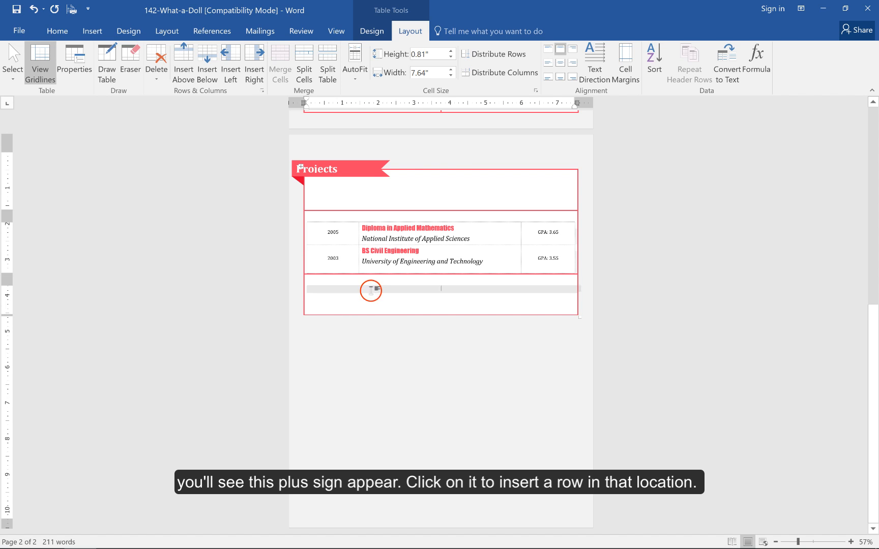
Delete the empty row below the nested table and the empty row above it from the Projects parent table.
click(295, 295)
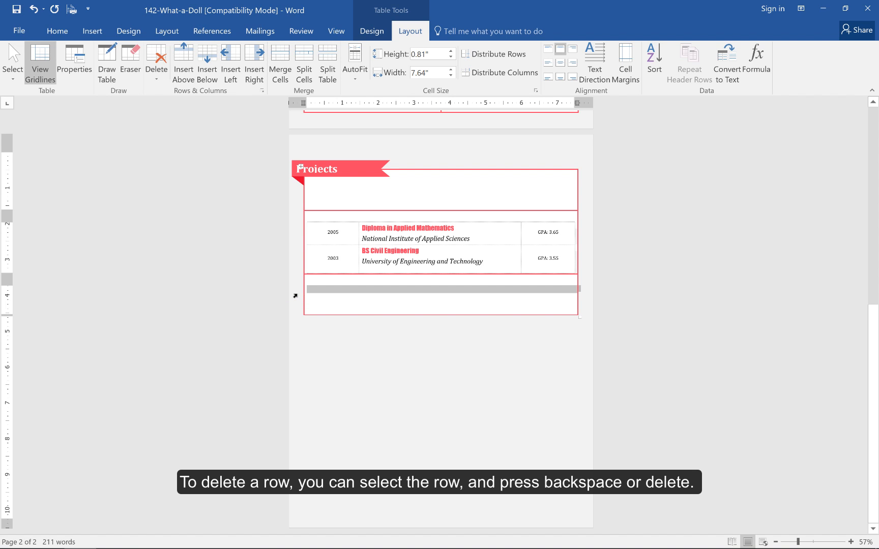
key(BackSpace)
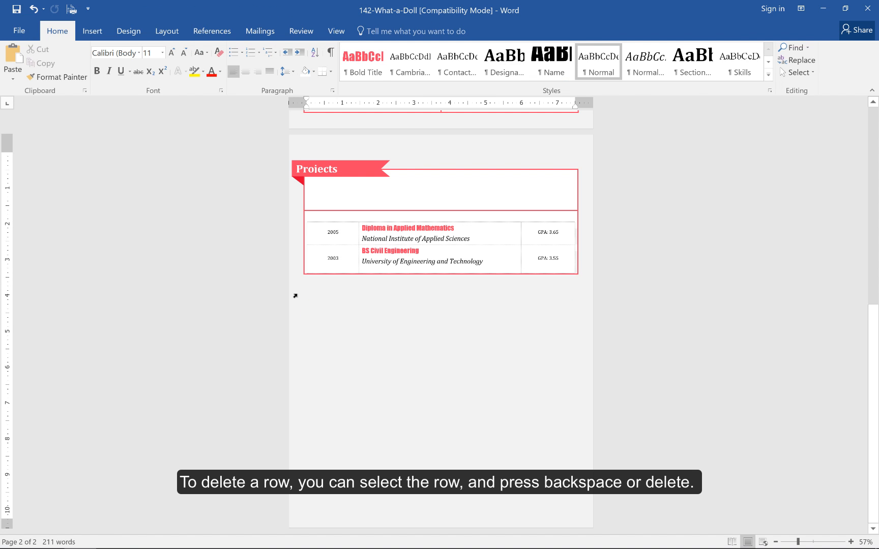
click(296, 198)
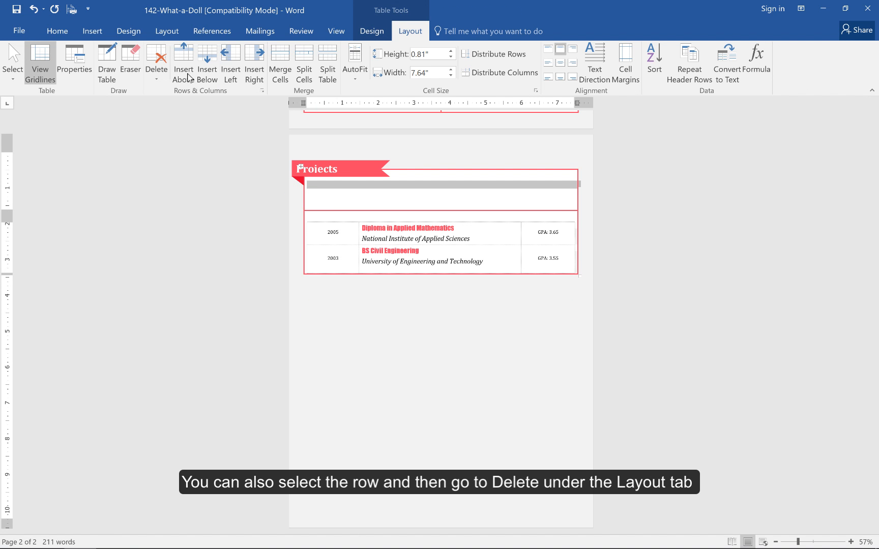
click(161, 76)
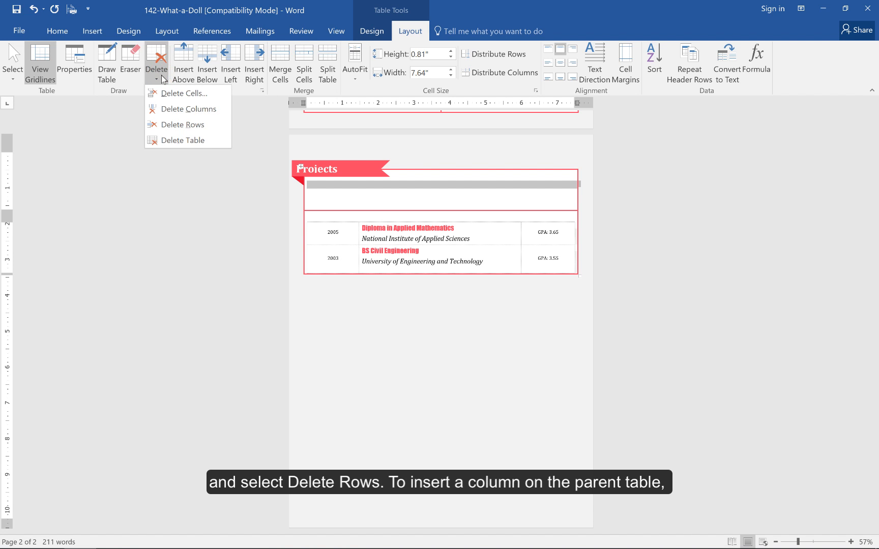
click(187, 125)
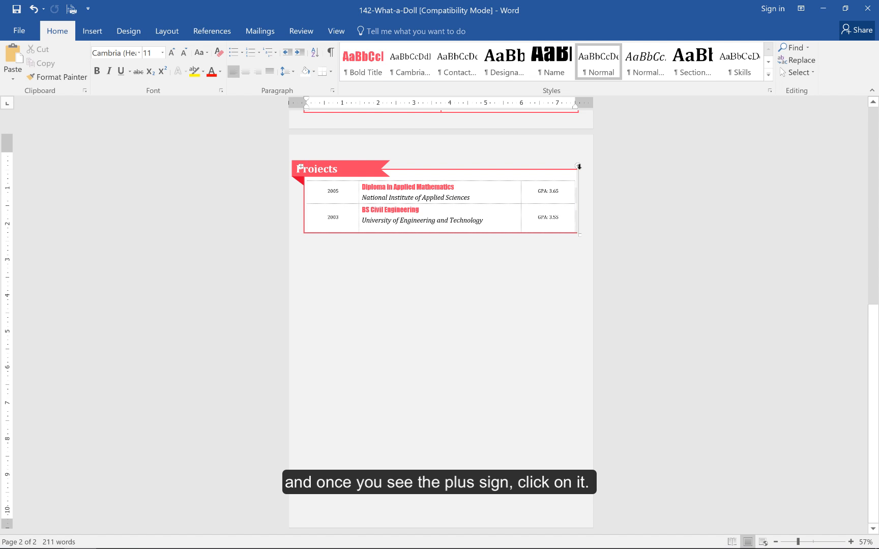
Insert an empty column at the outer right border of the Projects parent table, plus a second column to its left.
click(578, 166)
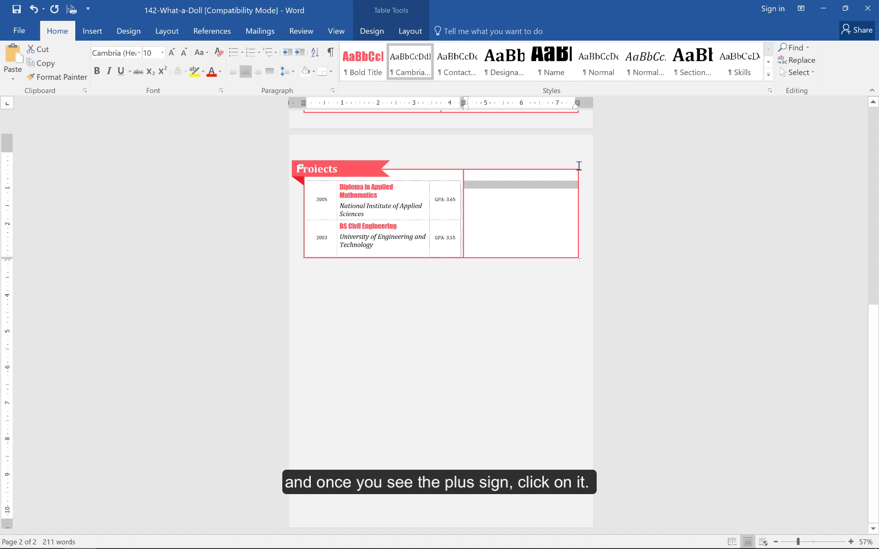
click(551, 185)
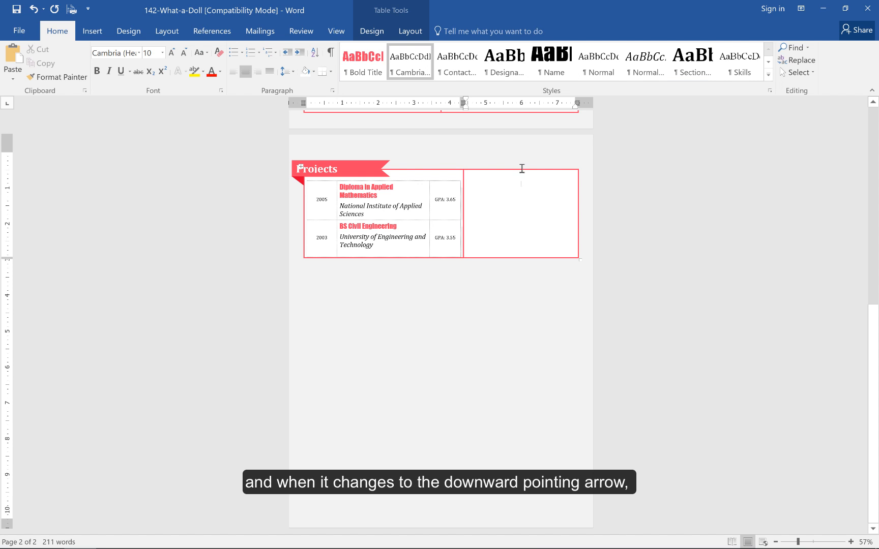
click(521, 168)
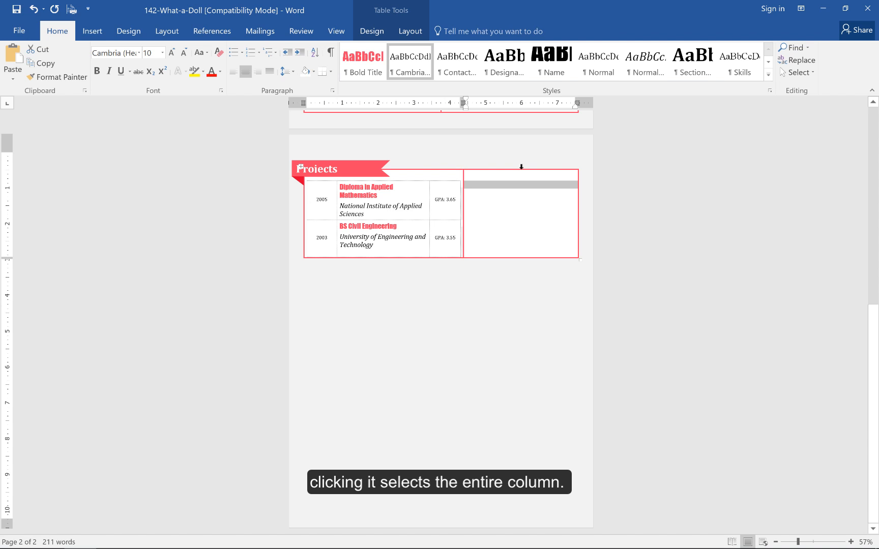
click(410, 31)
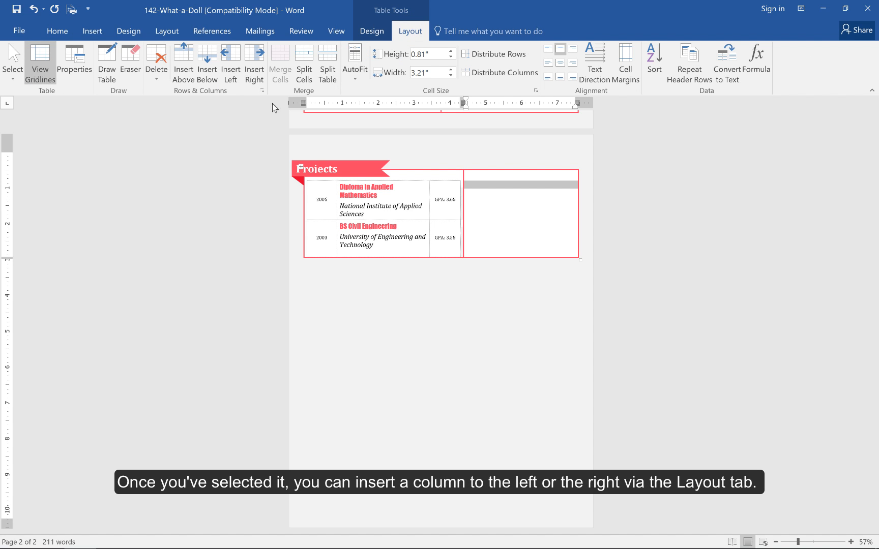
click(231, 74)
click(483, 207)
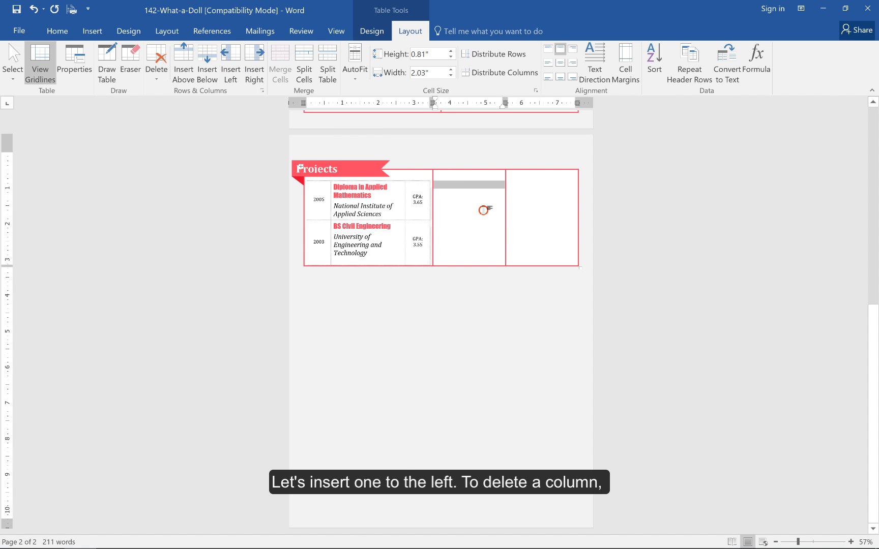
Delete the middle column of the Projects parent table.
click(464, 167)
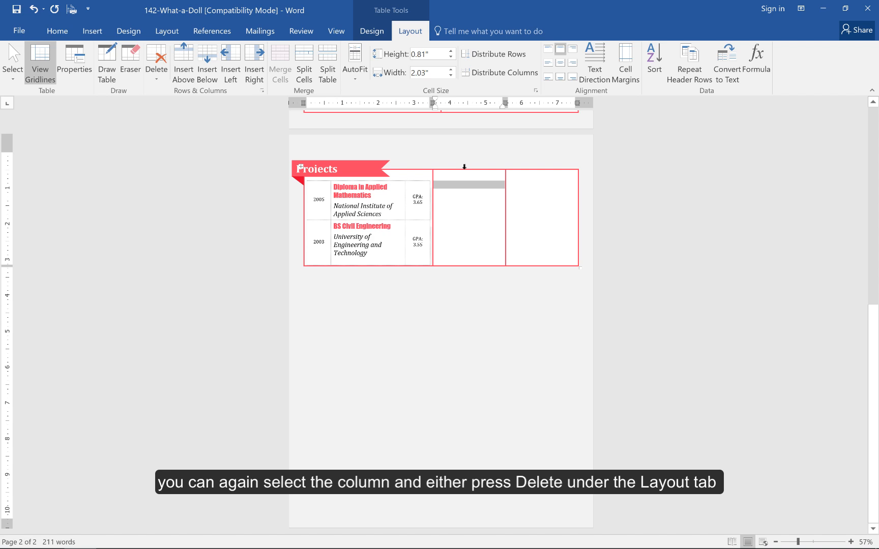
click(156, 77)
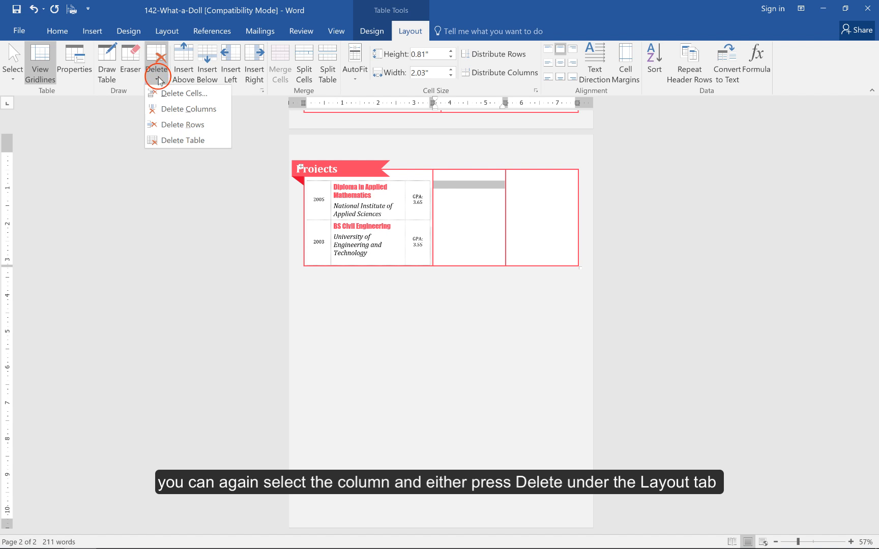
click(163, 109)
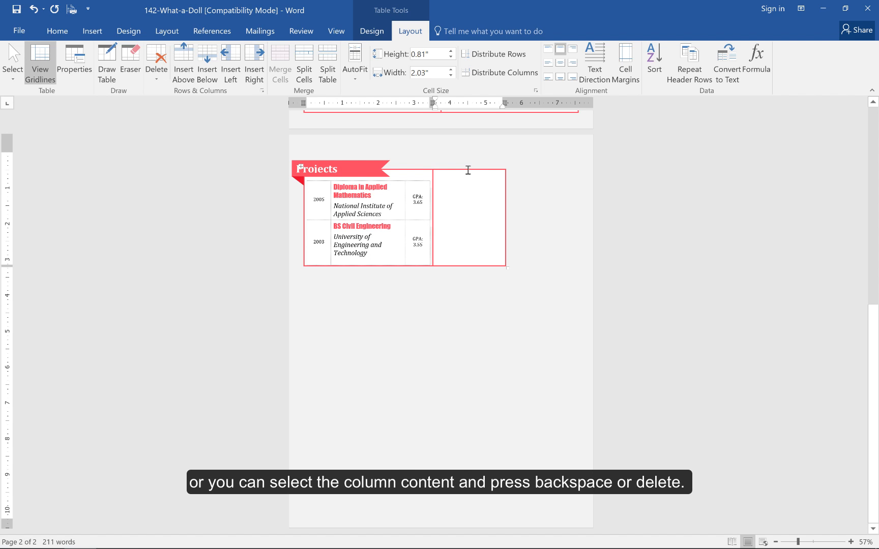
Delete the remaining empty column of the Projects parent table and widen the table back to its full original width.
click(468, 170)
click(469, 166)
key(BackSpace)
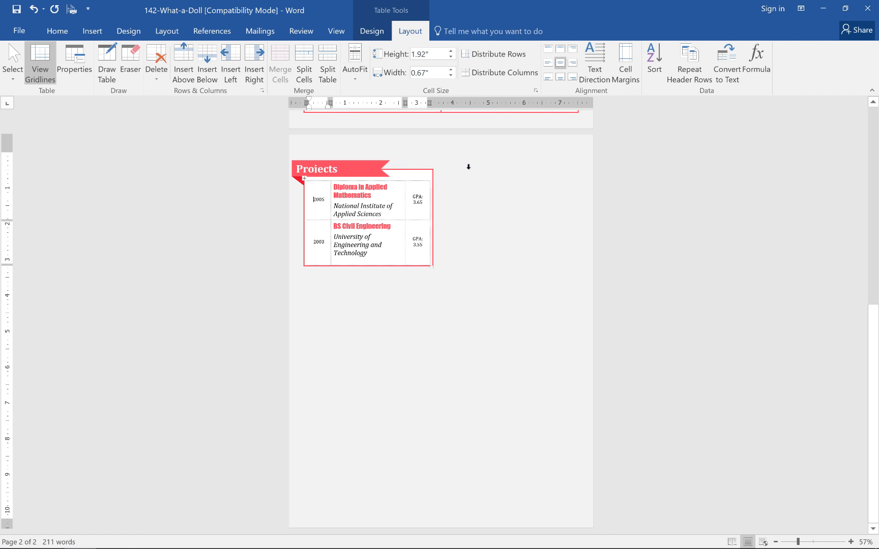
click(432, 183)
drag(432, 182, 578, 176)
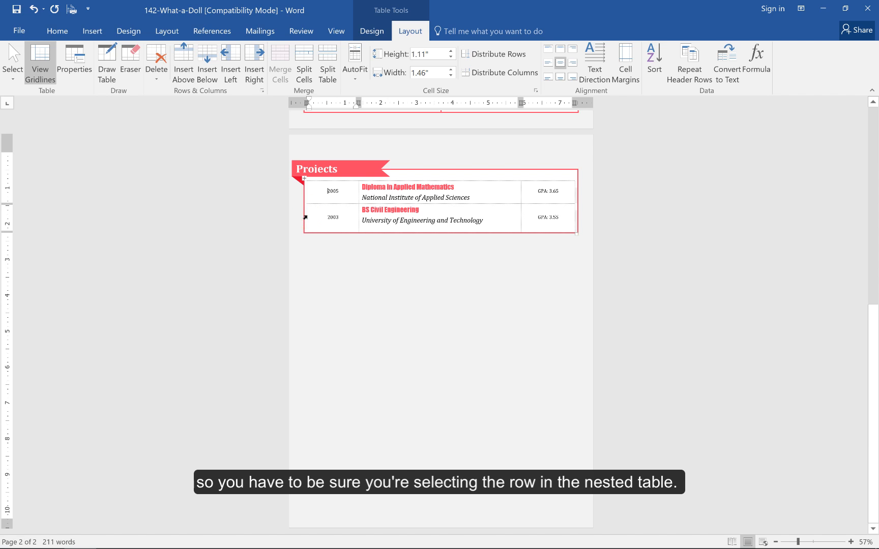
Insert a row in the nested Projects table below the 2003 BS Civil Engineering row.
click(305, 217)
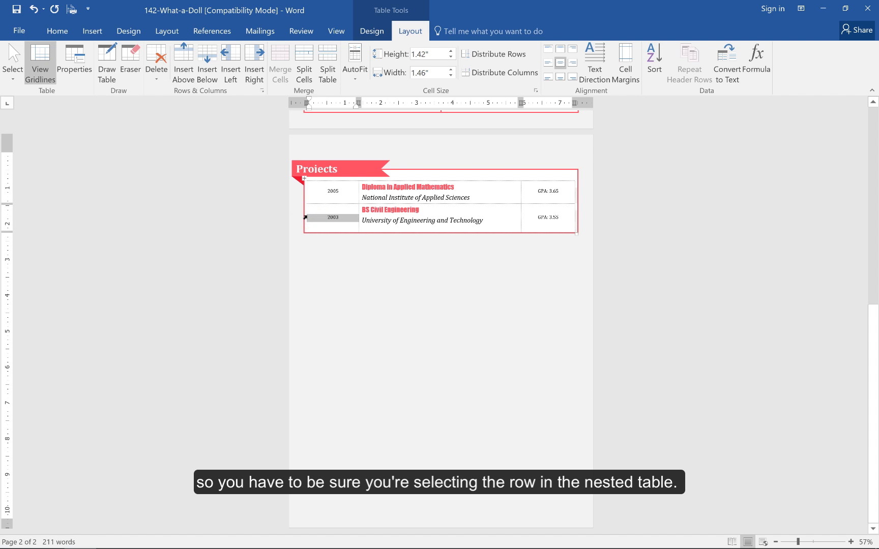
double_click(305, 219)
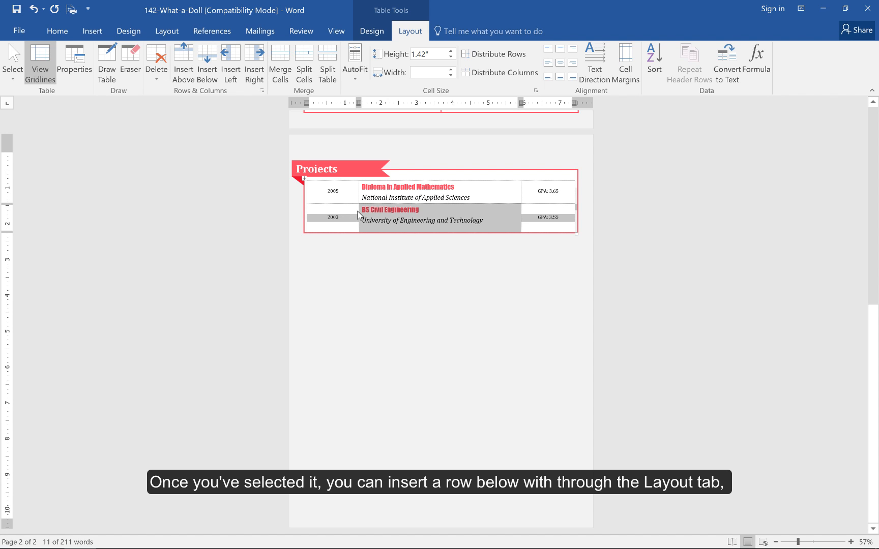
click(205, 73)
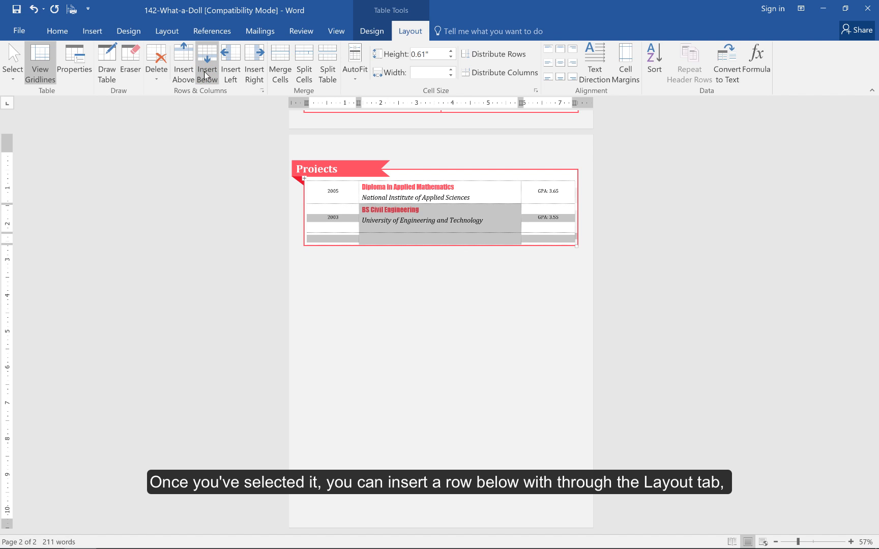
click(379, 237)
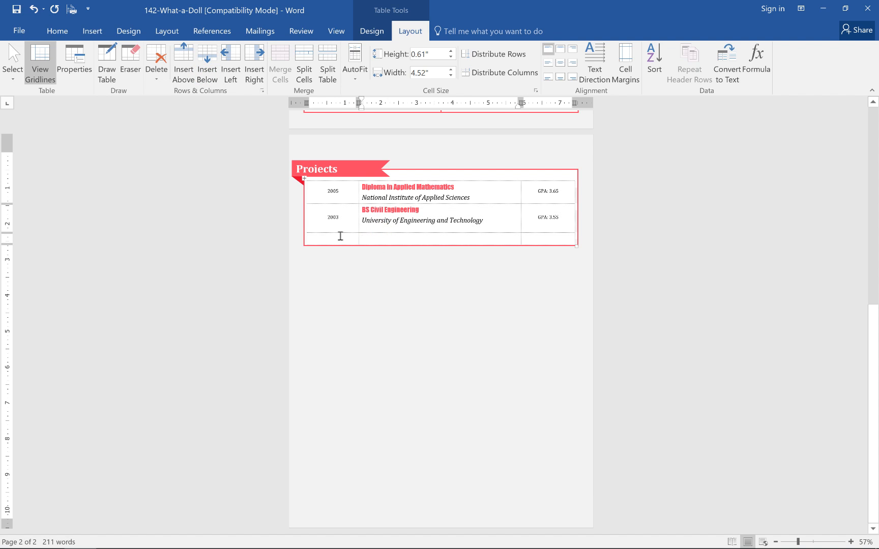
Insert another row in the nested table at the border between the 2003 row and the empty row.
mouse_move(307, 234)
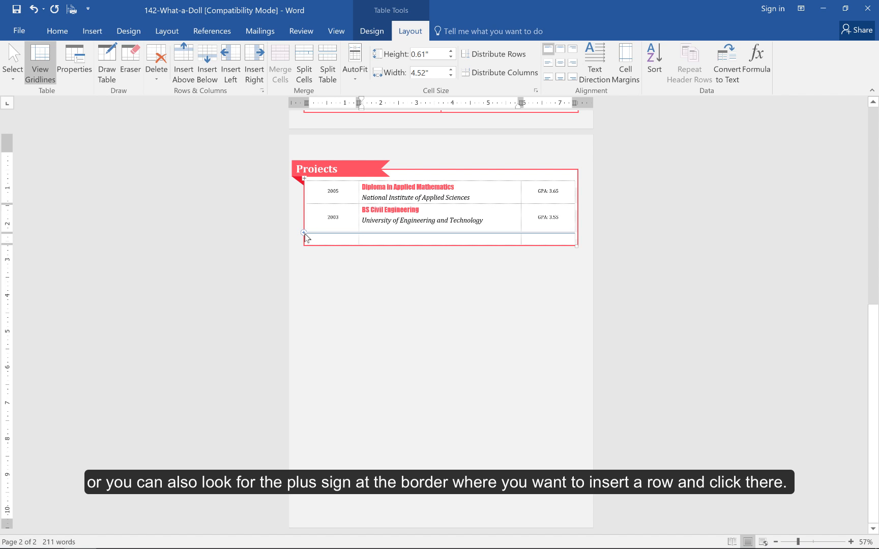
click(304, 233)
click(346, 238)
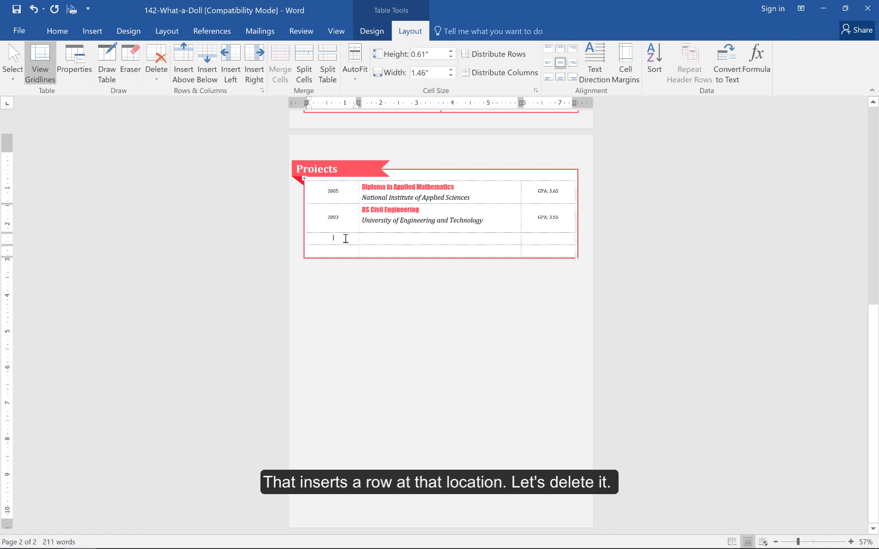
Delete both empty rows below the 2003 BS Civil Engineering row in the nested Projects table.
click(306, 240)
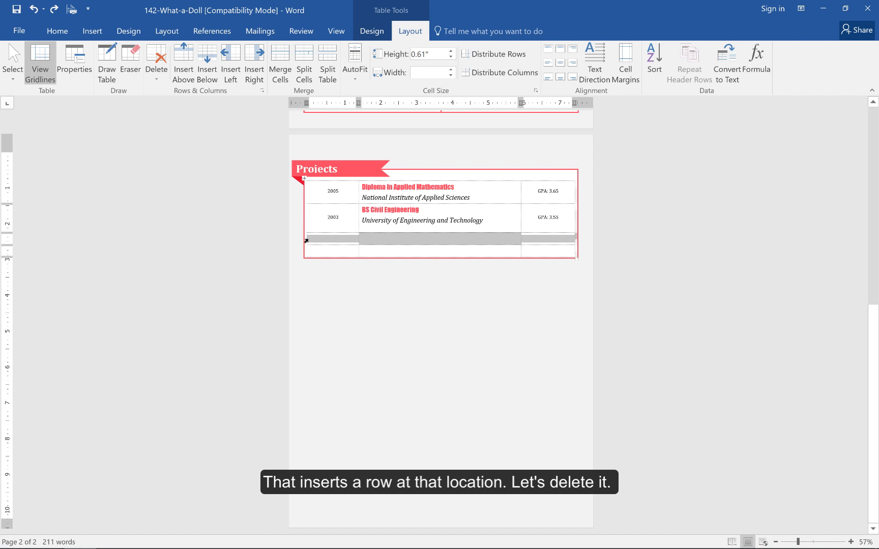
click(156, 69)
click(182, 124)
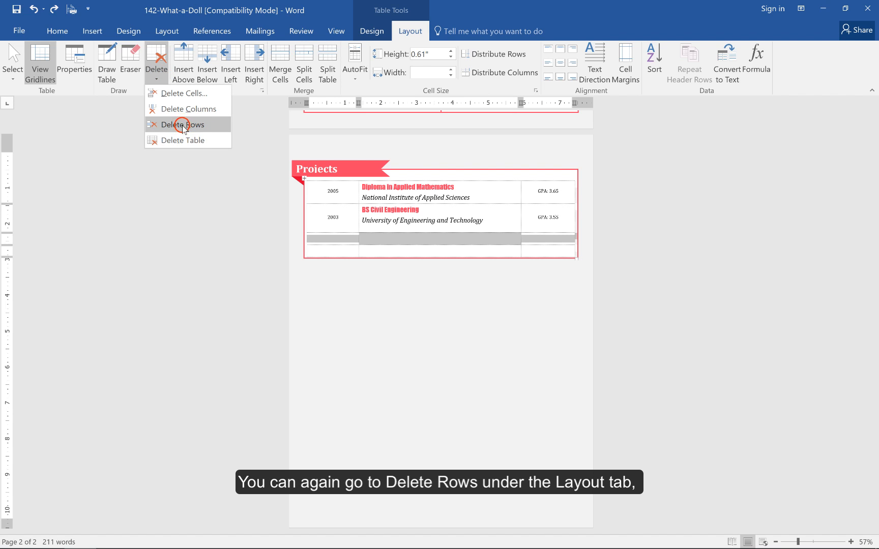
click(306, 240)
click(306, 240)
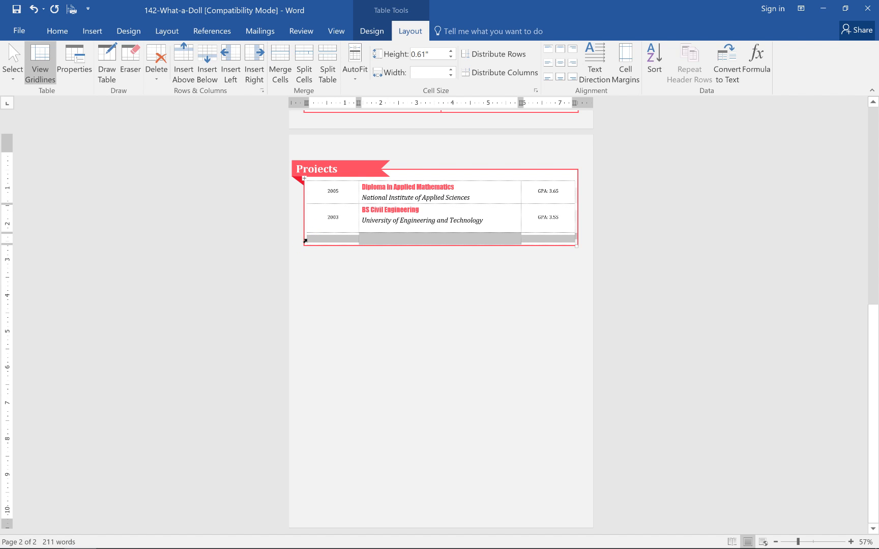
key(BackSpace)
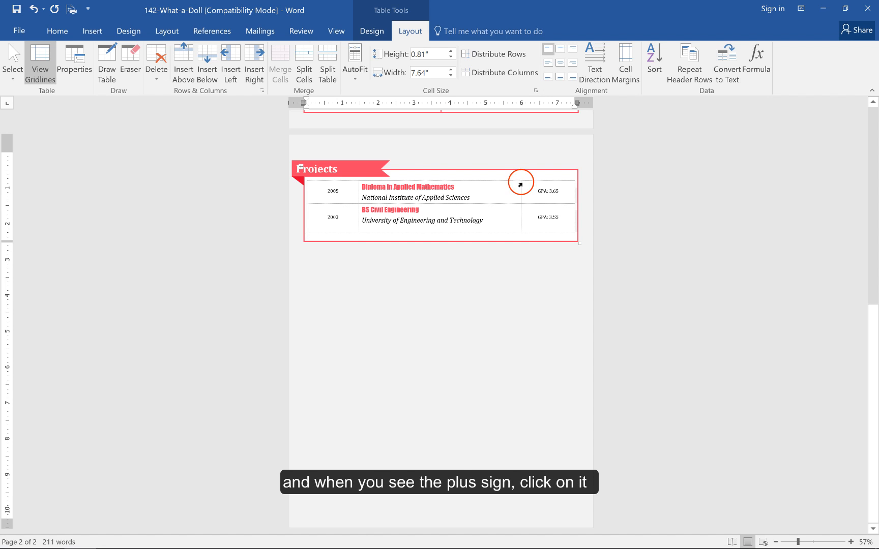
Insert a column between the degree and GPA columns of the nested Projects table, plus another one to its right.
click(521, 179)
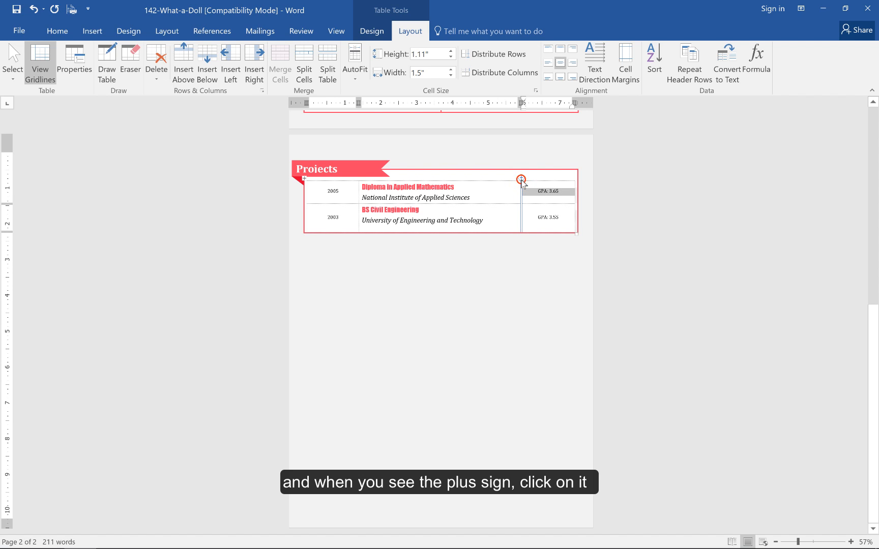
click(521, 178)
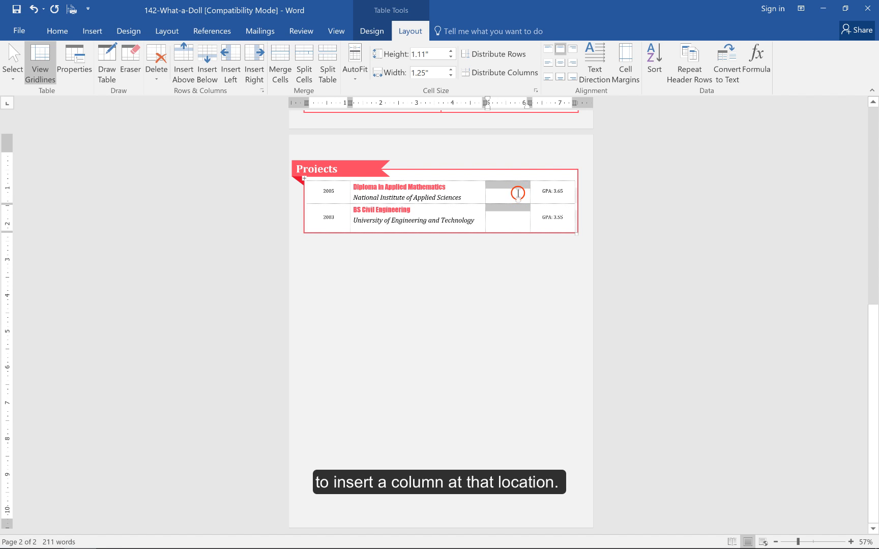
click(518, 193)
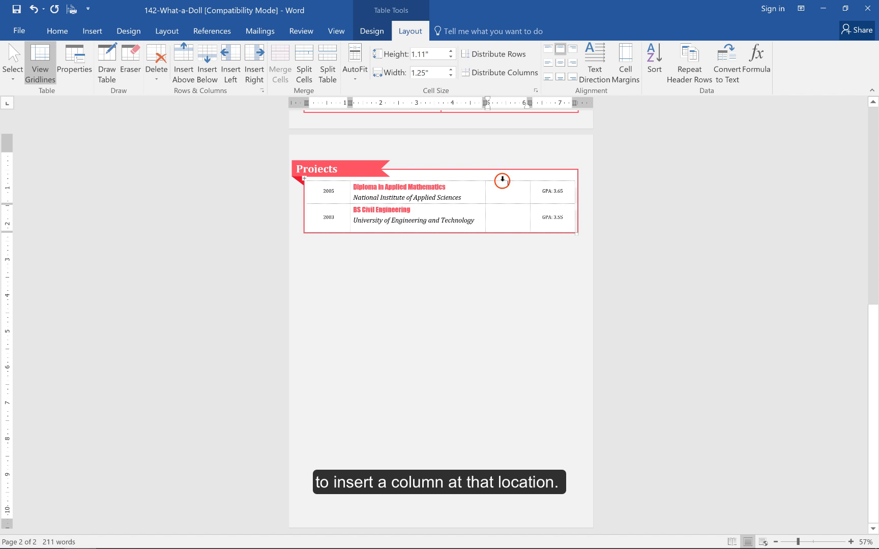
click(502, 179)
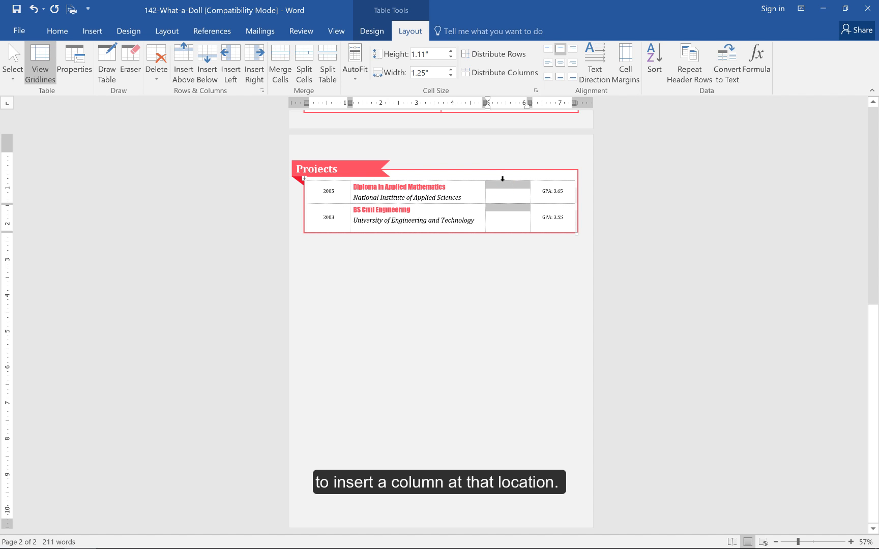
click(253, 79)
click(516, 187)
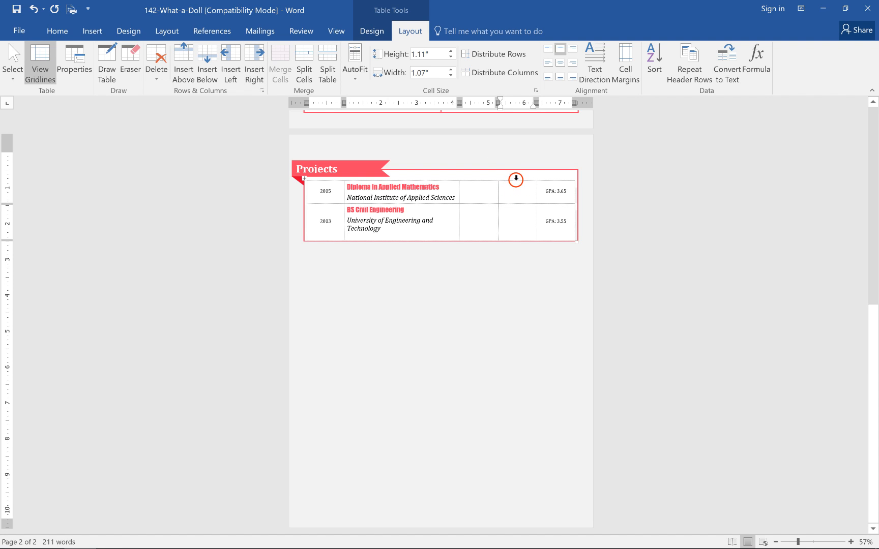
Delete the two empty columns between the degree and GPA columns of the nested Projects table.
click(516, 177)
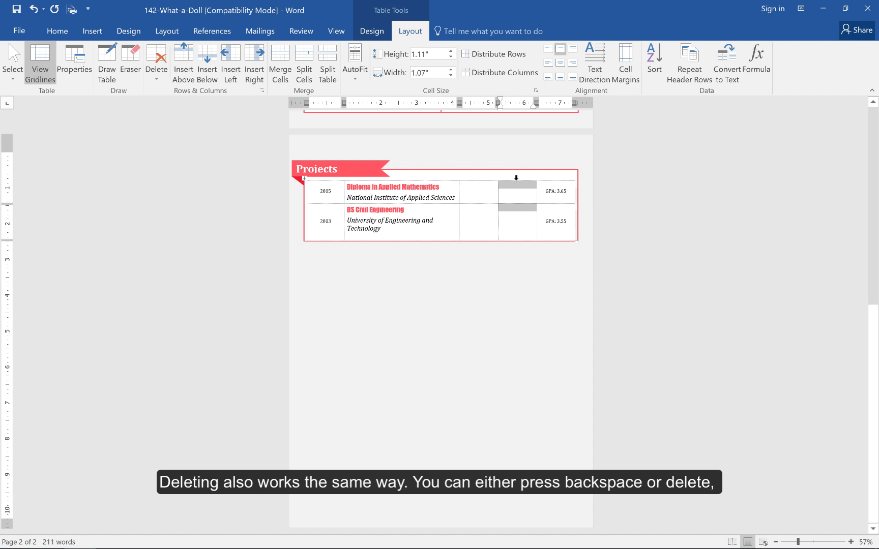
key(BackSpace)
click(485, 181)
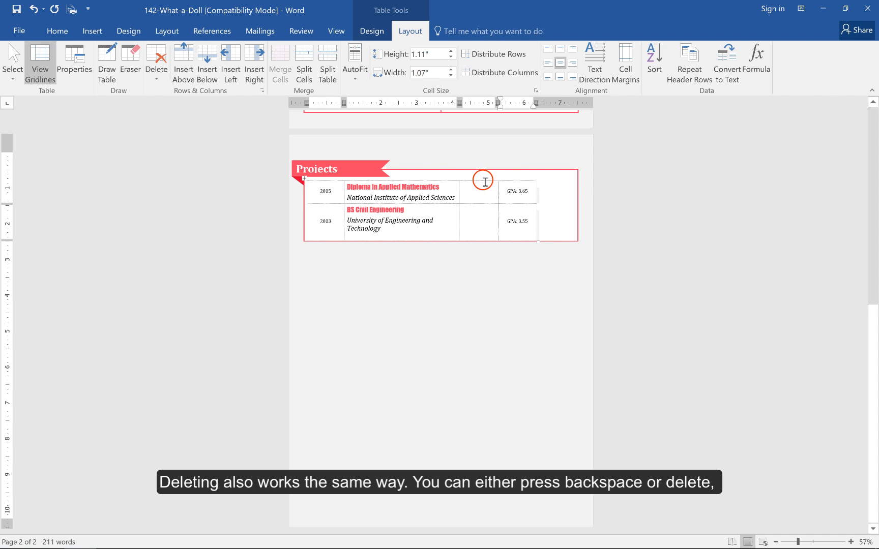
click(483, 177)
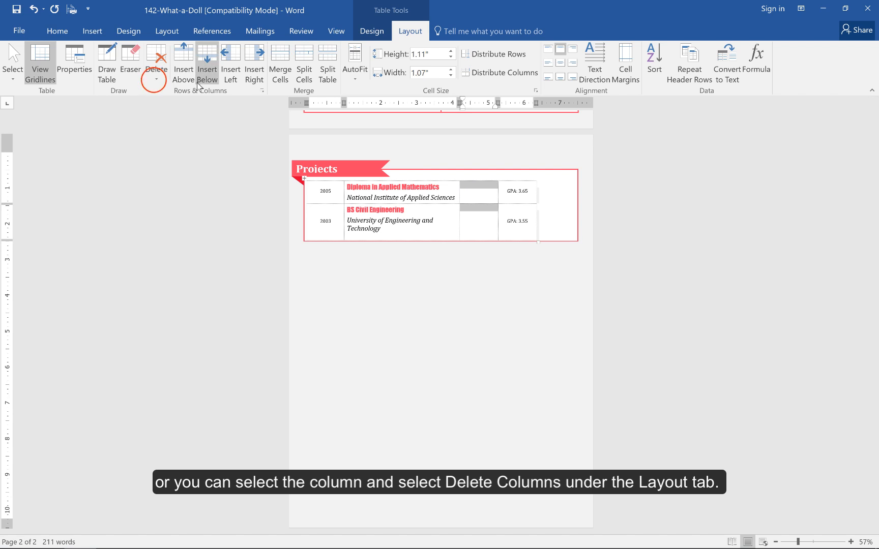
click(156, 74)
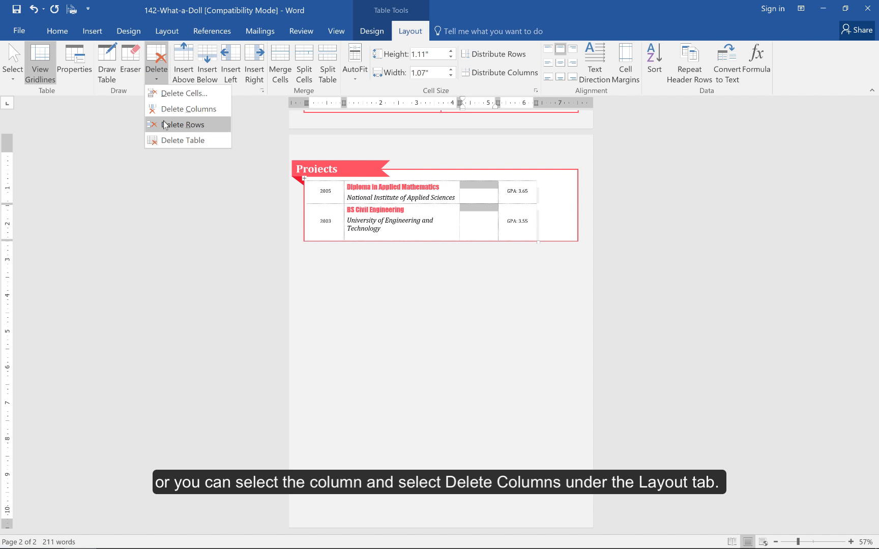
click(163, 110)
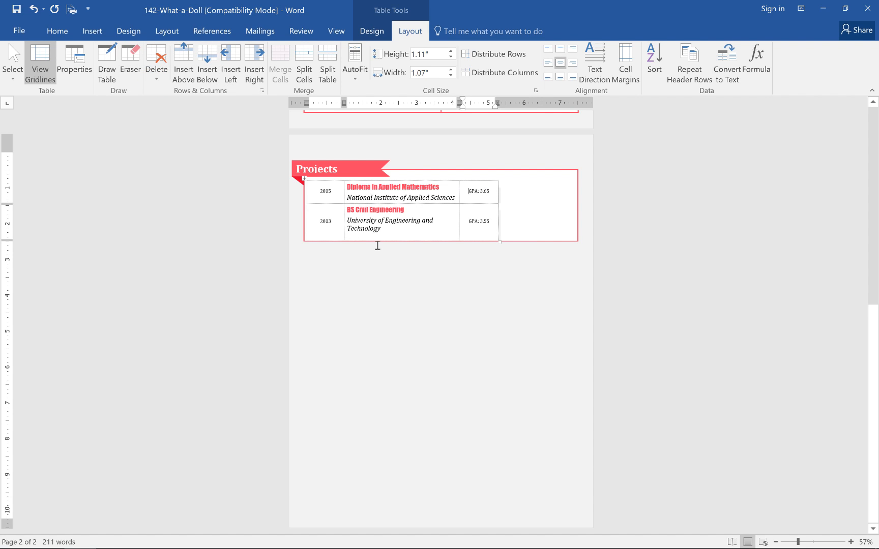
Expand the whole nested Projects table to the width of its parent table with AutoFit Window.
click(491, 223)
click(492, 225)
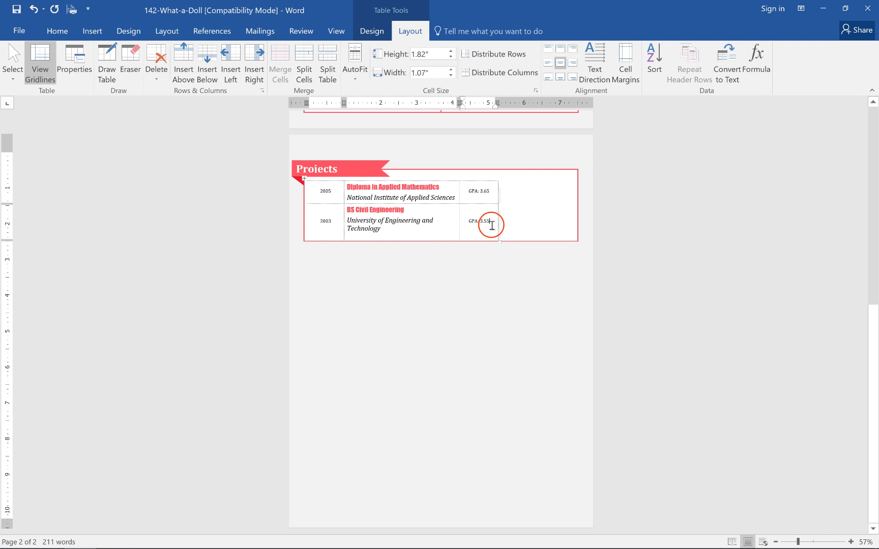
drag(491, 225, 321, 200)
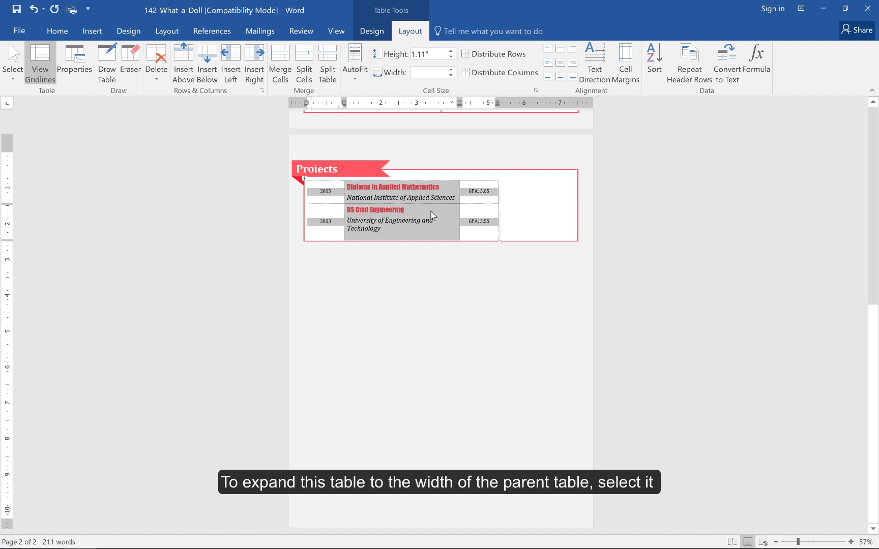
click(353, 79)
click(368, 108)
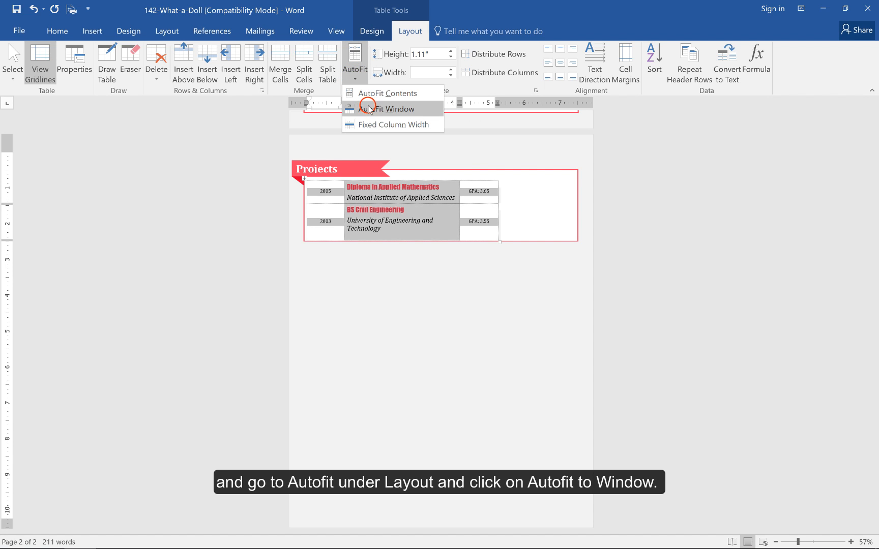
click(368, 108)
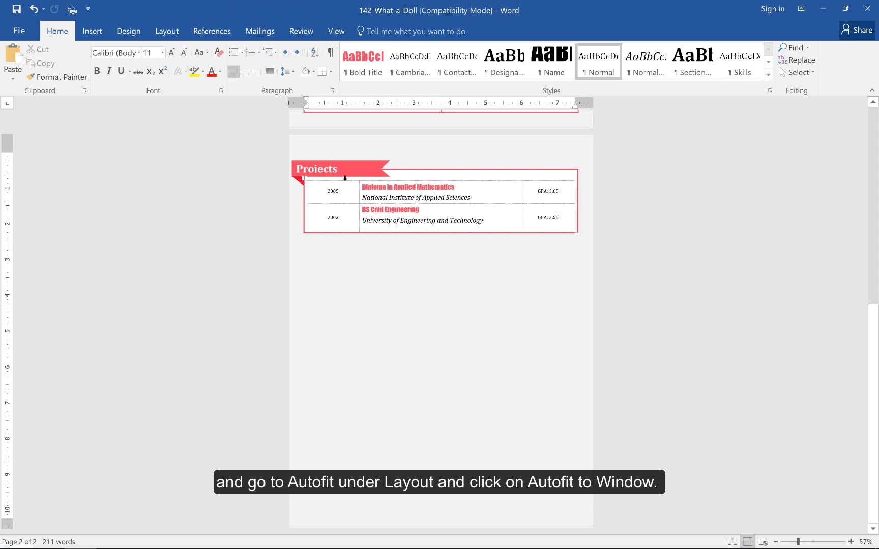
Select the entire nested Projects table by its handle, and the entire parent table by its own handle.
click(311, 186)
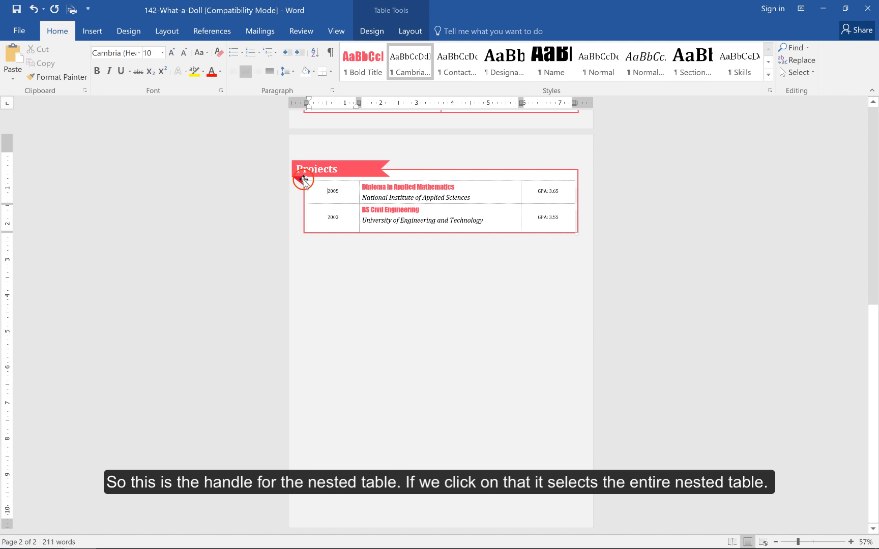
click(304, 179)
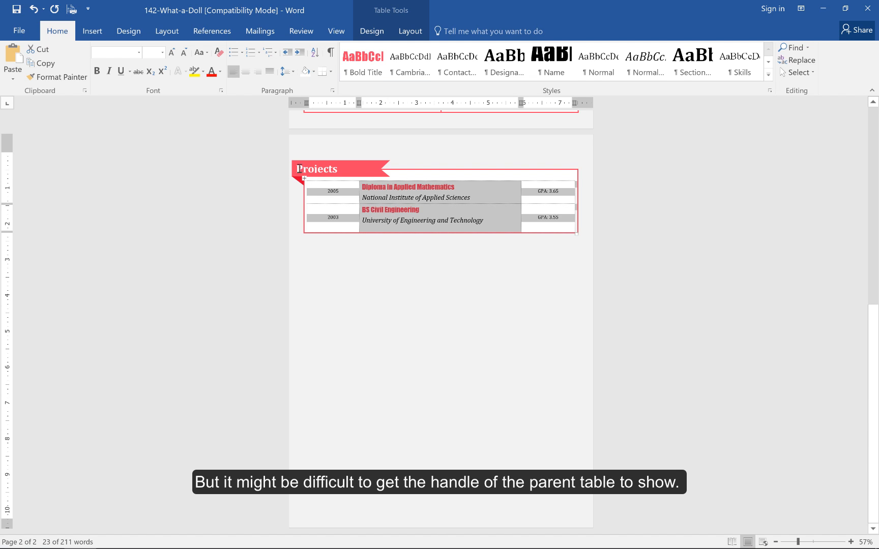
click(405, 172)
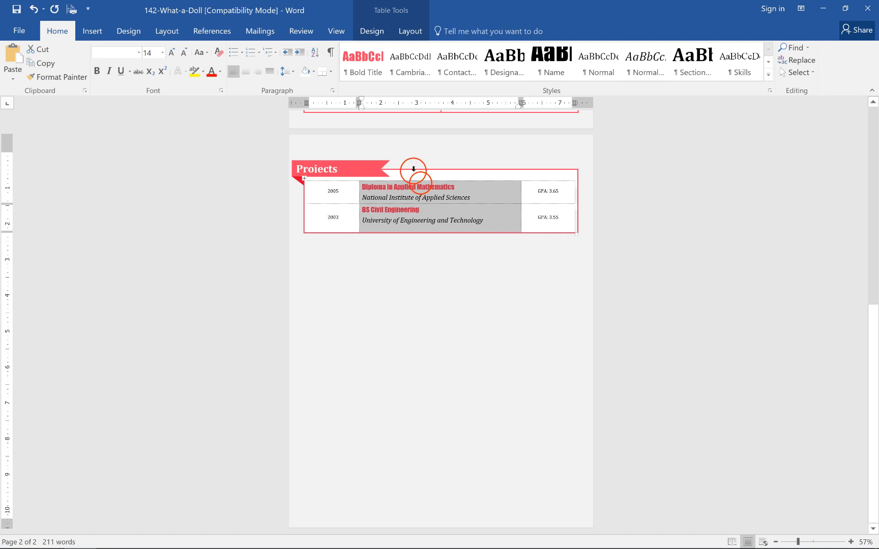
click(421, 184)
click(421, 170)
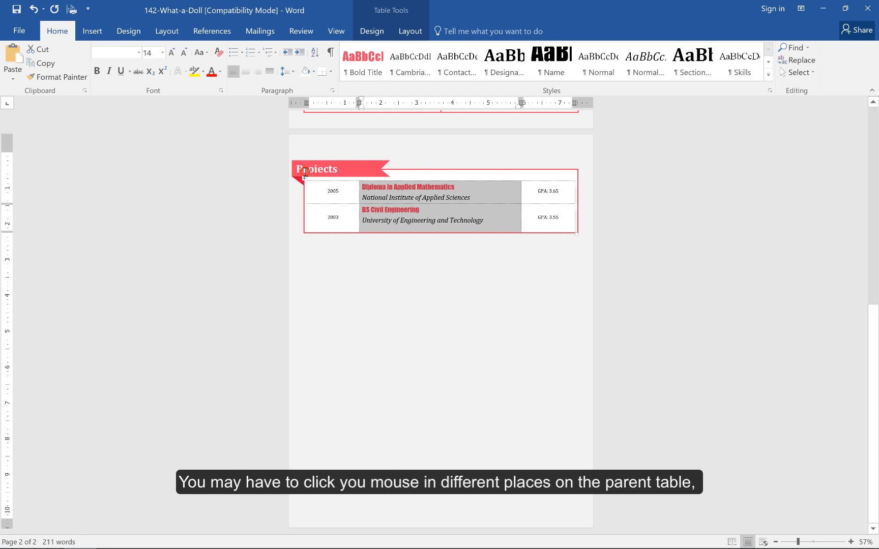
click(305, 169)
click(409, 168)
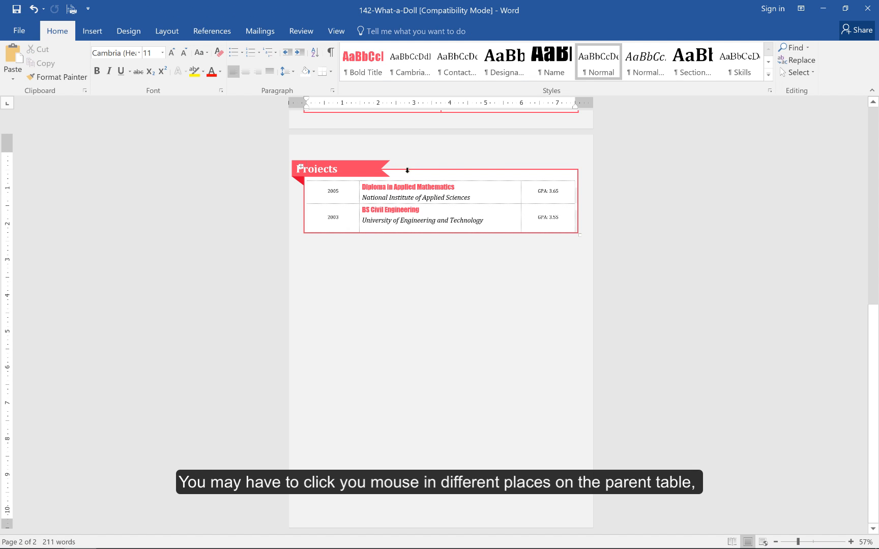
click(300, 167)
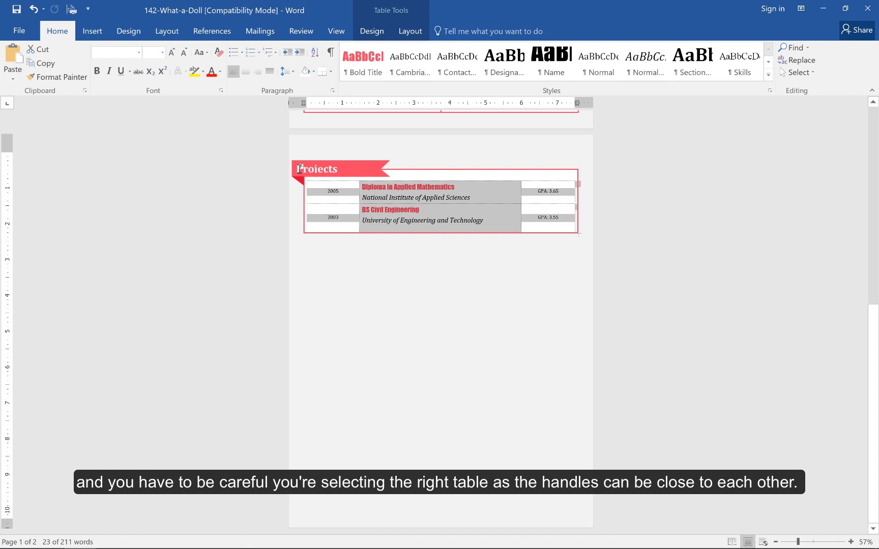
click(445, 174)
click(445, 174)
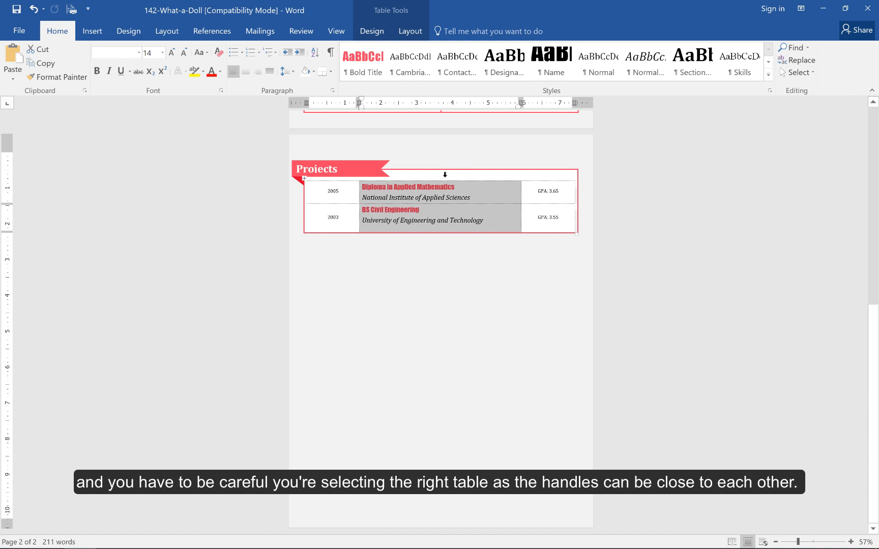
click(489, 242)
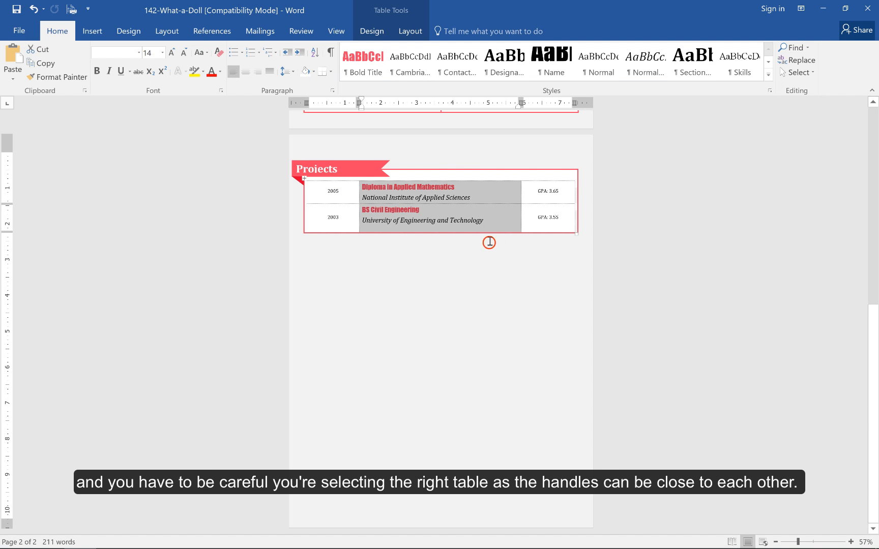